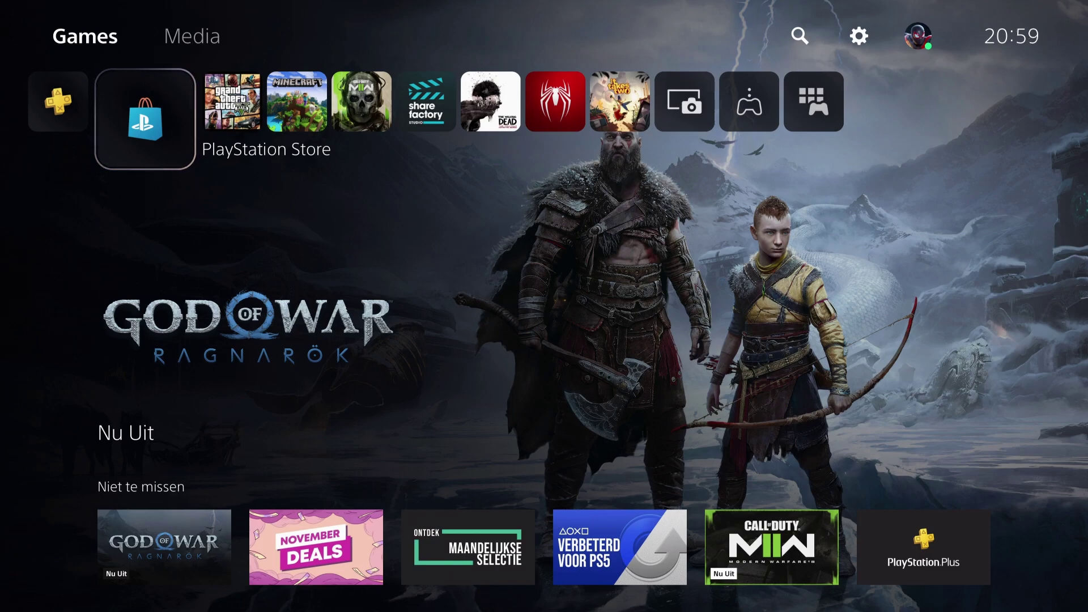
- Open the Network section of the console's settings
key("Up")
key("Right")
key("Right")
key("Right")
key("Return")
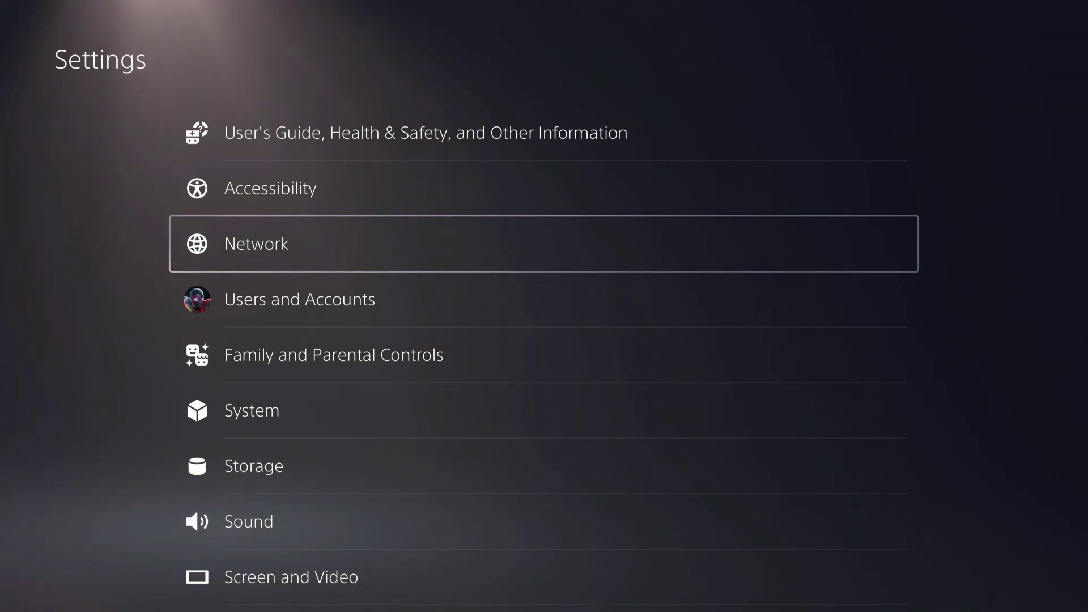
key("Return")
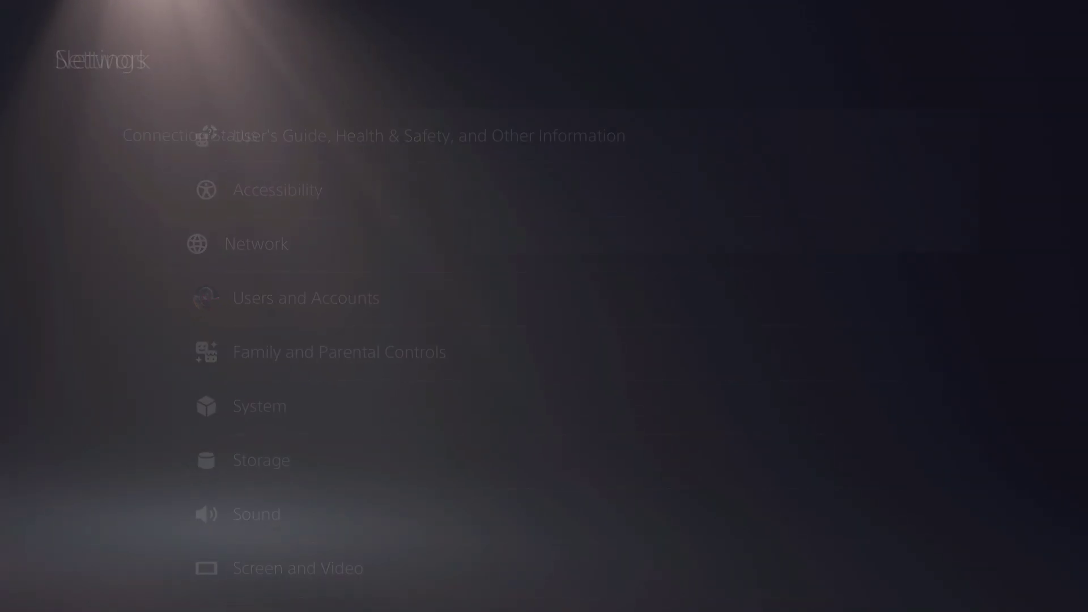
- Turn Connect to the Internet off and back on in the network settings
key("Down")
key("Right")
key("Down")
key("Up")
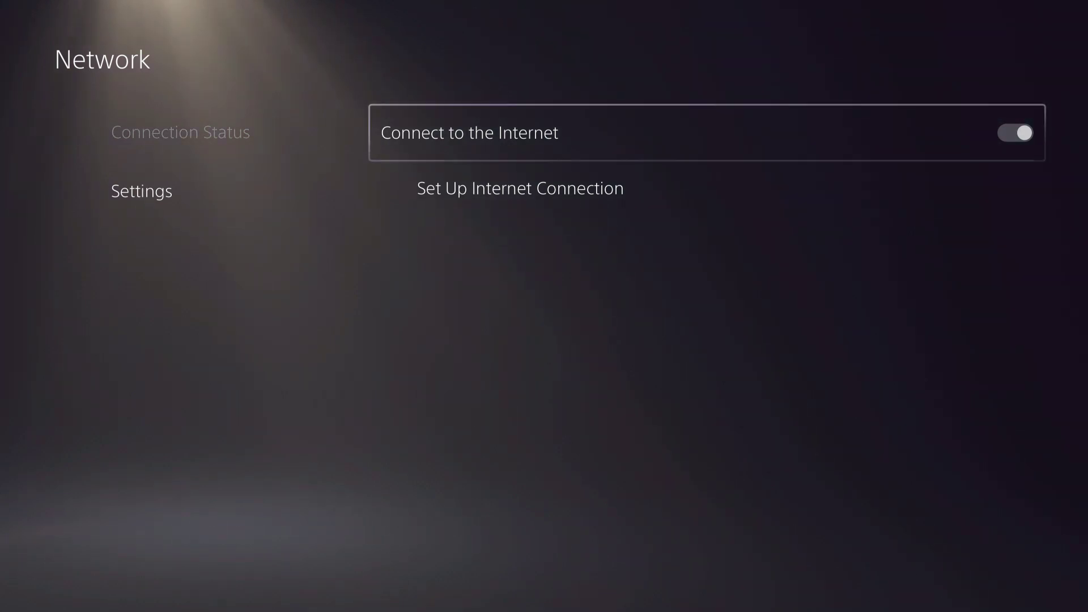
key("Return")
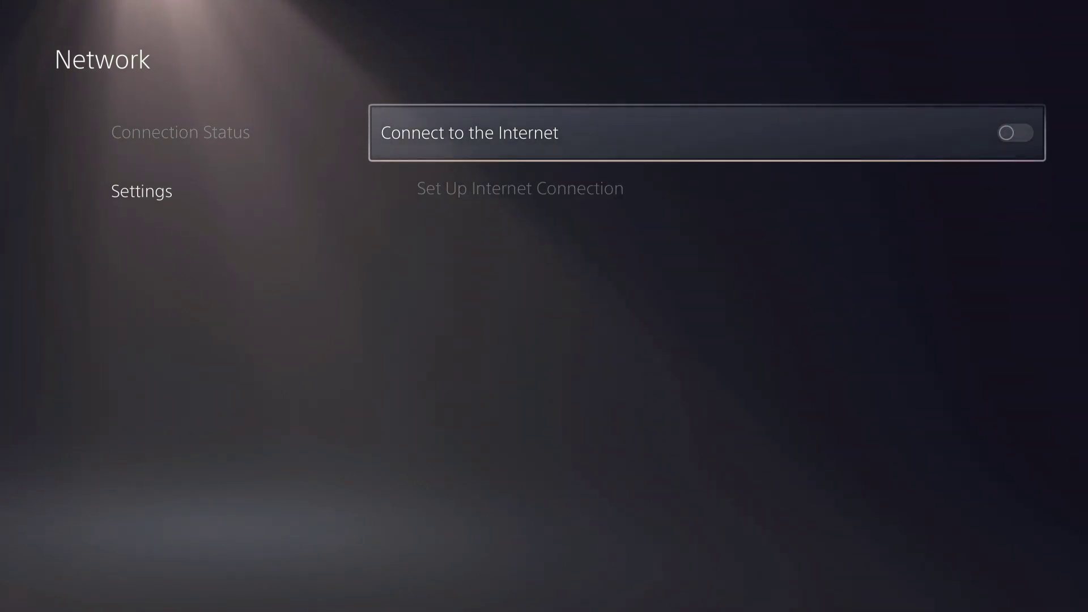
key("Return")
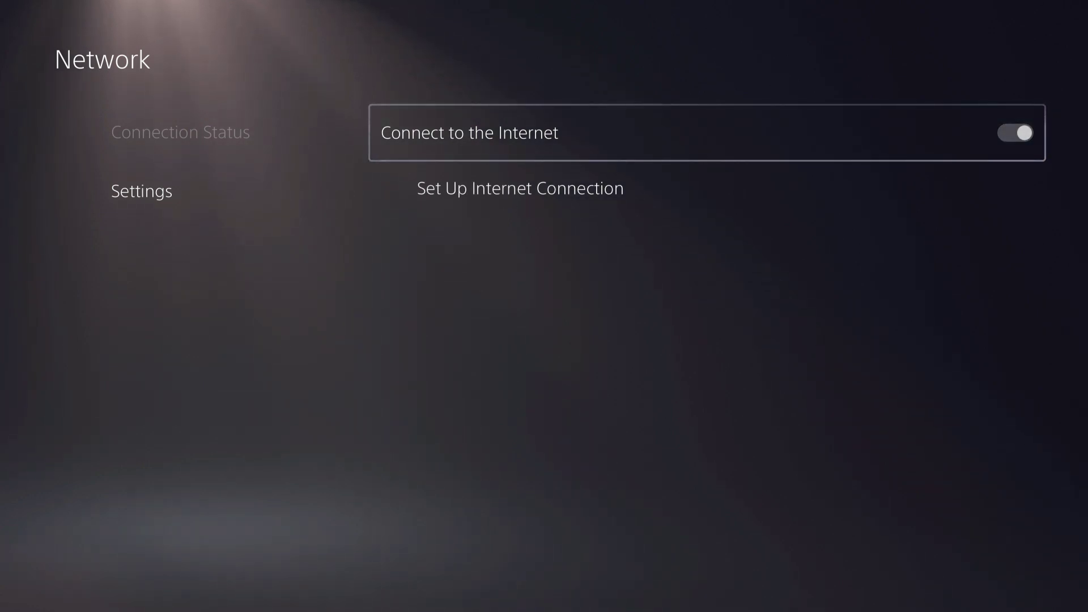
- Open Set Up Internet Connection to list the registered networks
key("Left")
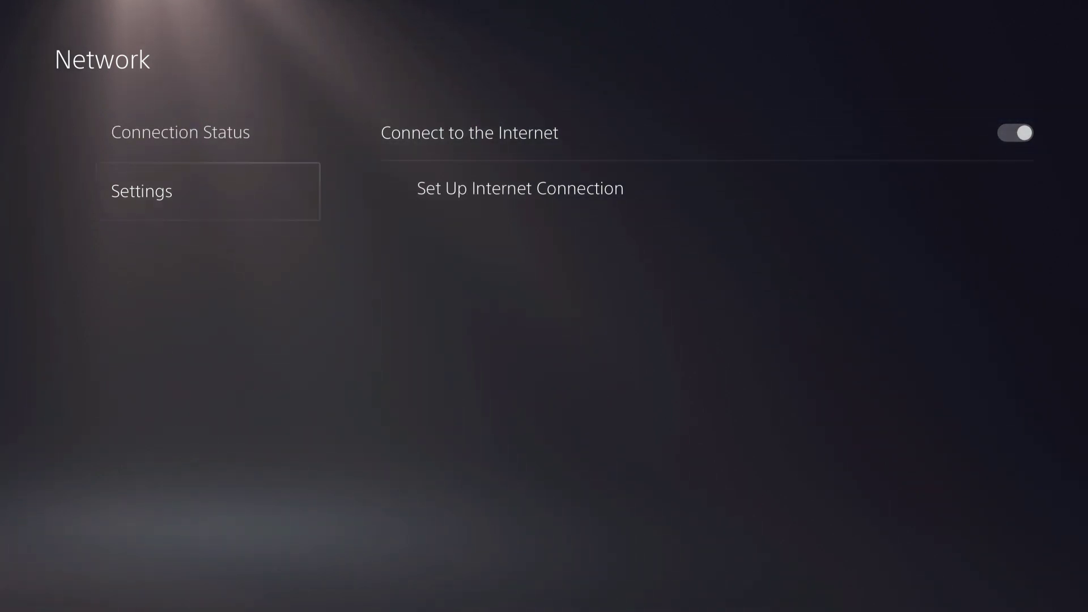
key("Right")
key("Down")
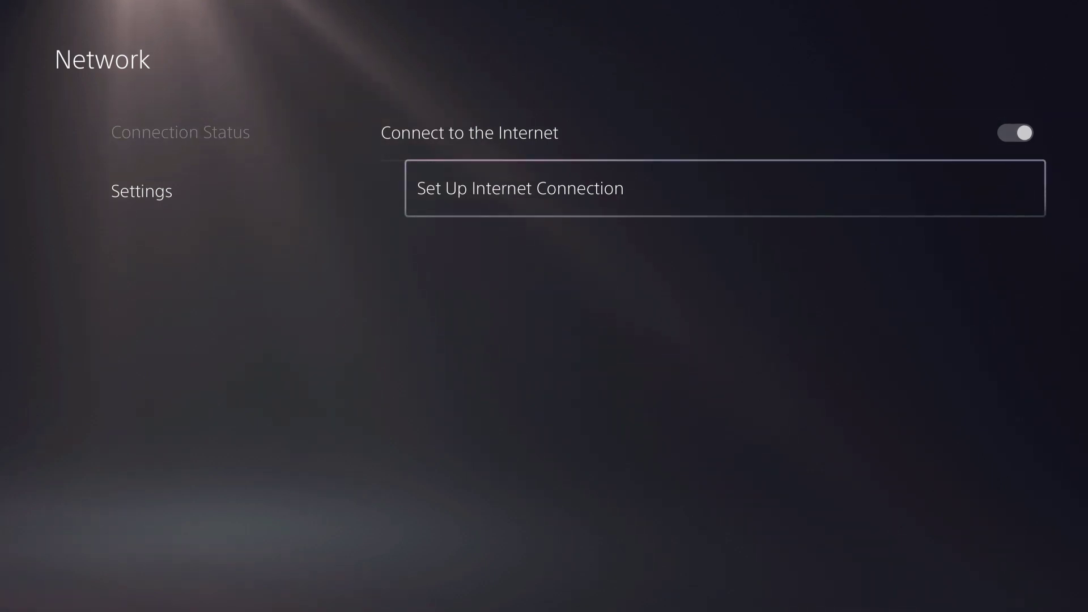
key("Return")
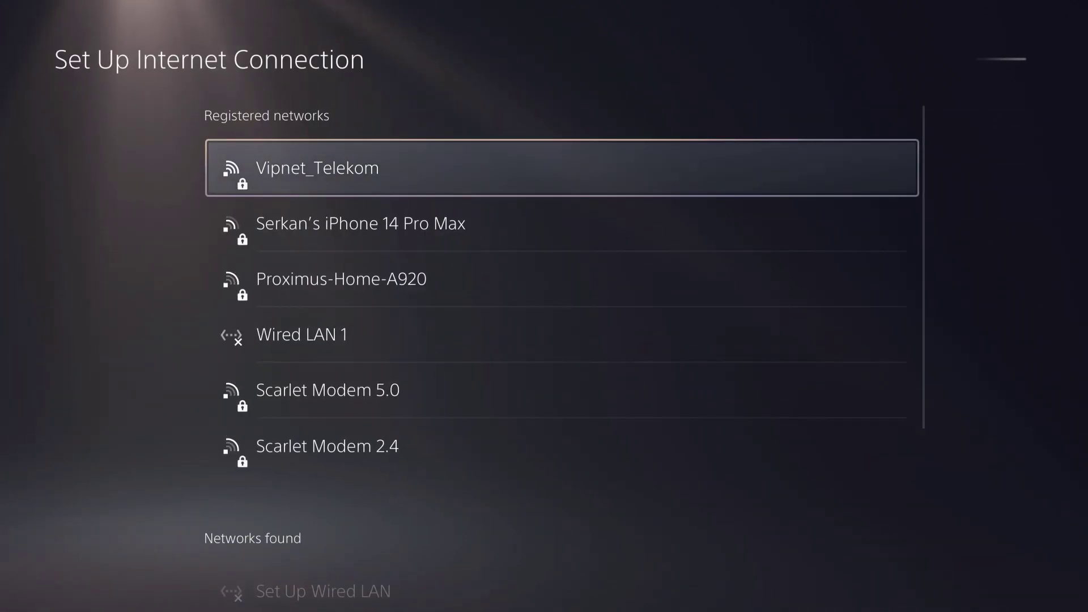
- Look through the registered networks, networks found and other setup options, including the WPS and manual setup entries
key("Down")
key("Down")
key("Down")
key("Down")
key("Down")
key("Down")
key("Down")
key("Down")
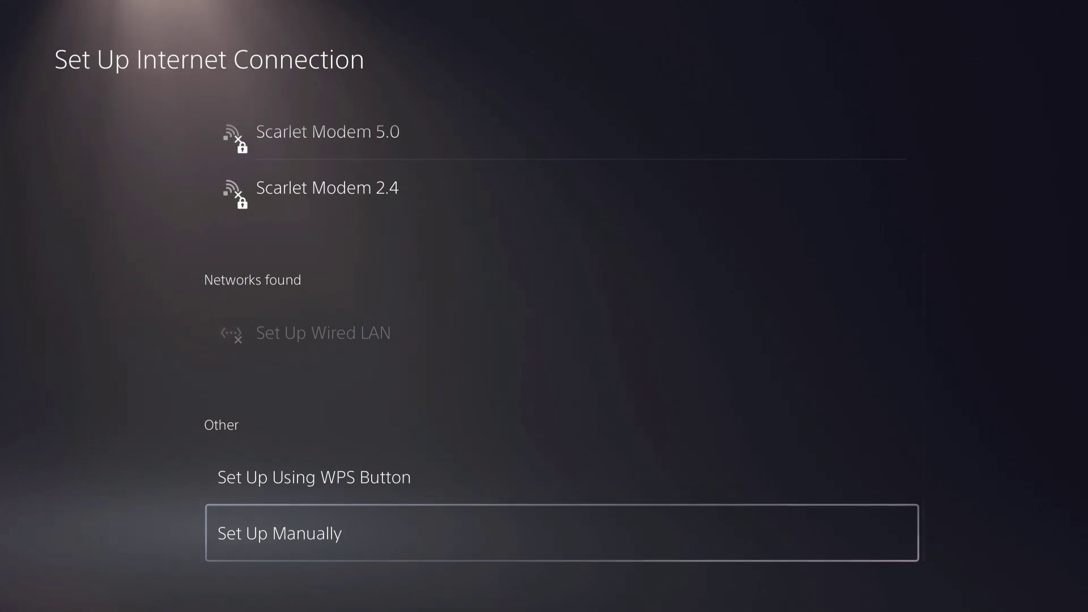
key("Up")
key("Up")
key("Up")
key("Up")
key("Up")
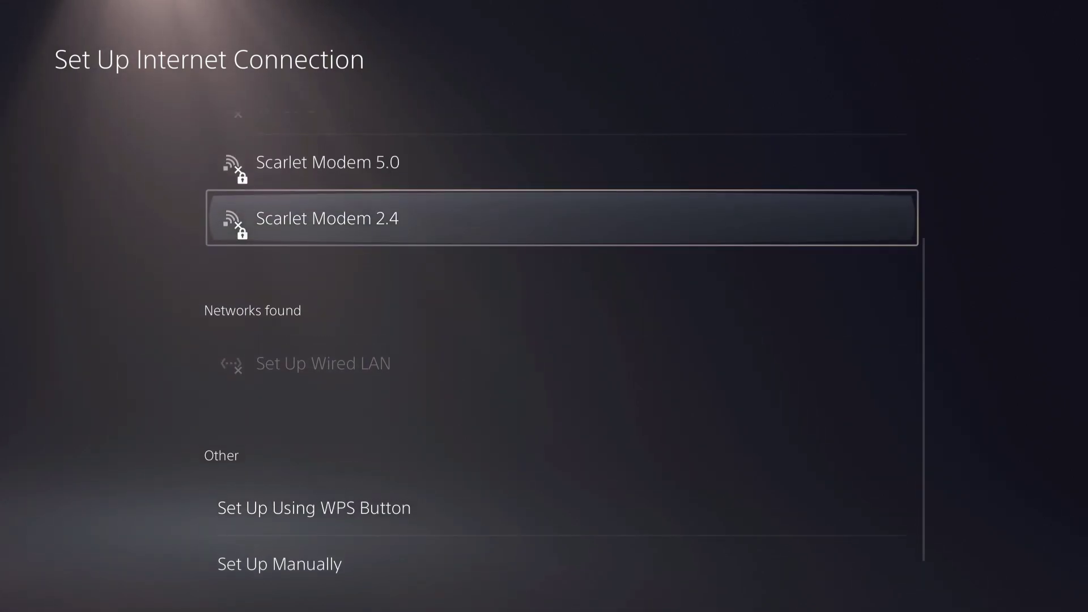
key("Up")
key("Up")
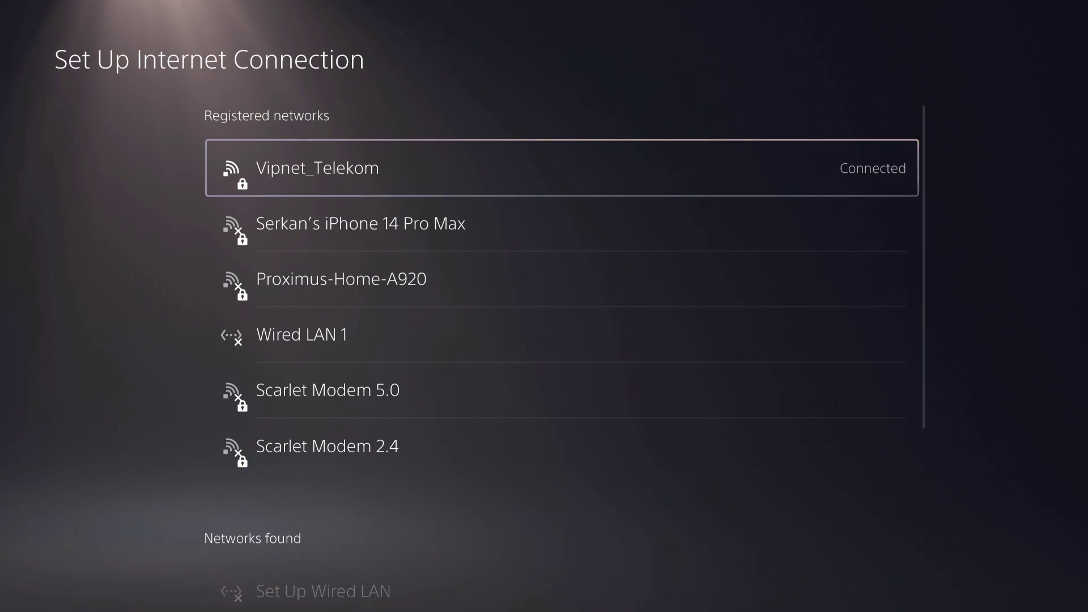
key("Down")
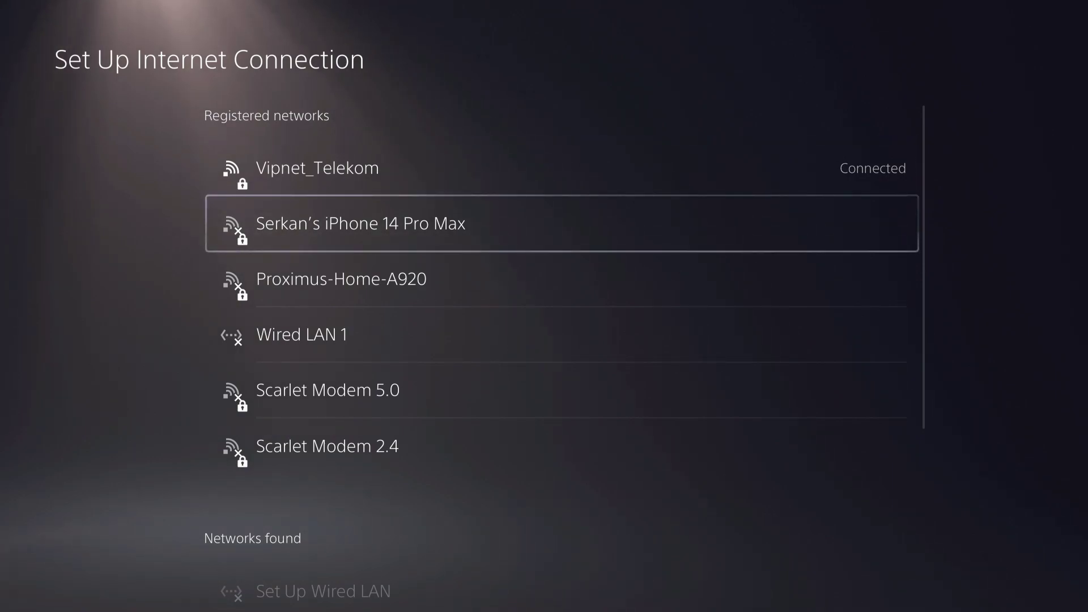
key("Up")
key("Down")
key("Down")
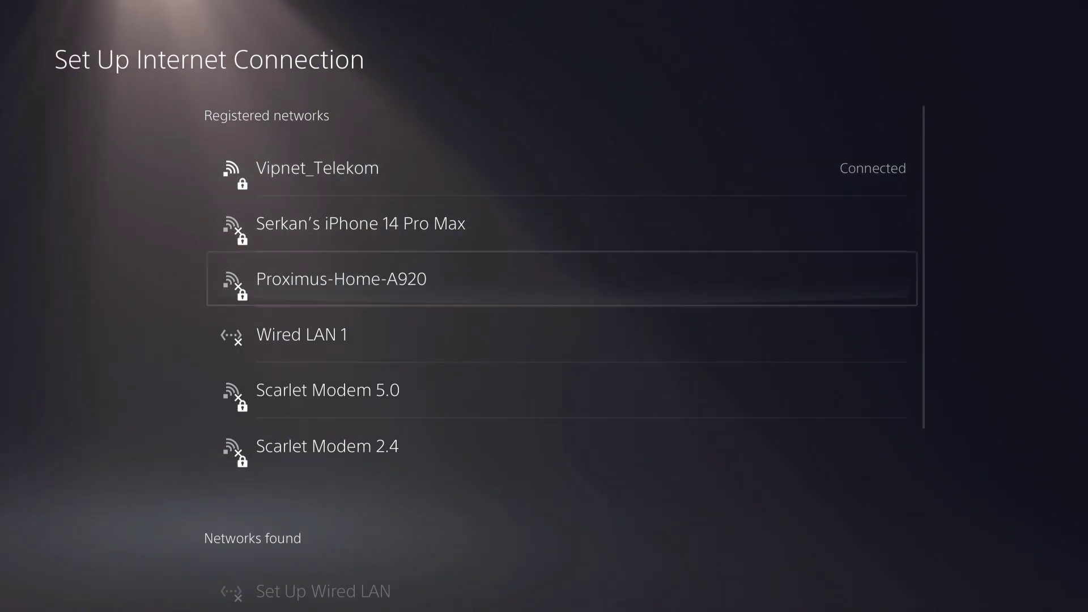
key("Down")
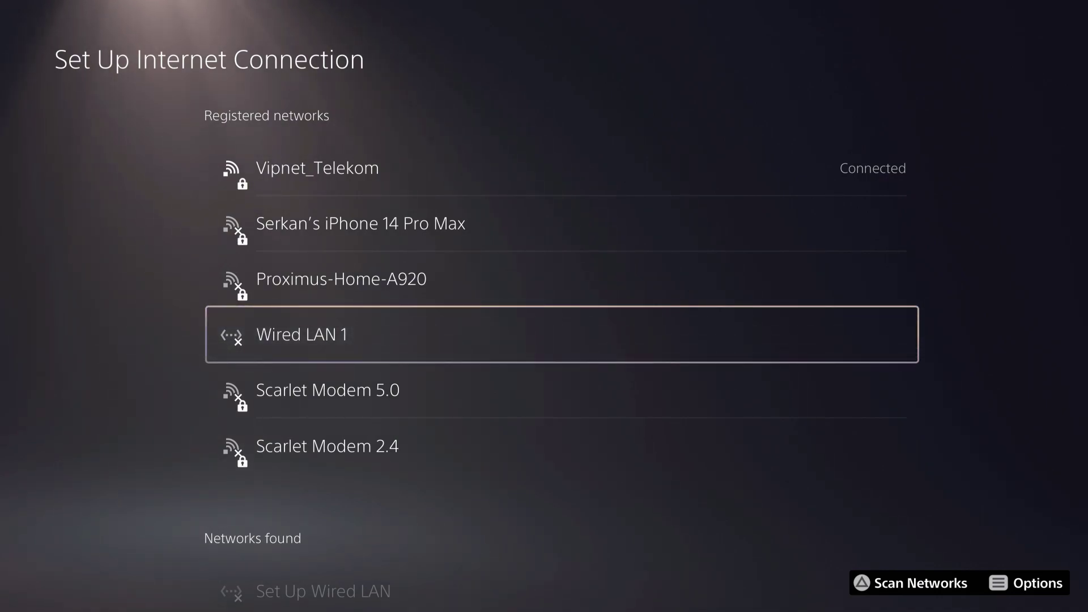
- Connect the console to the registered iPhone 14 Pro Max hotspot and return to the home screen
key("Up")
key("Up")
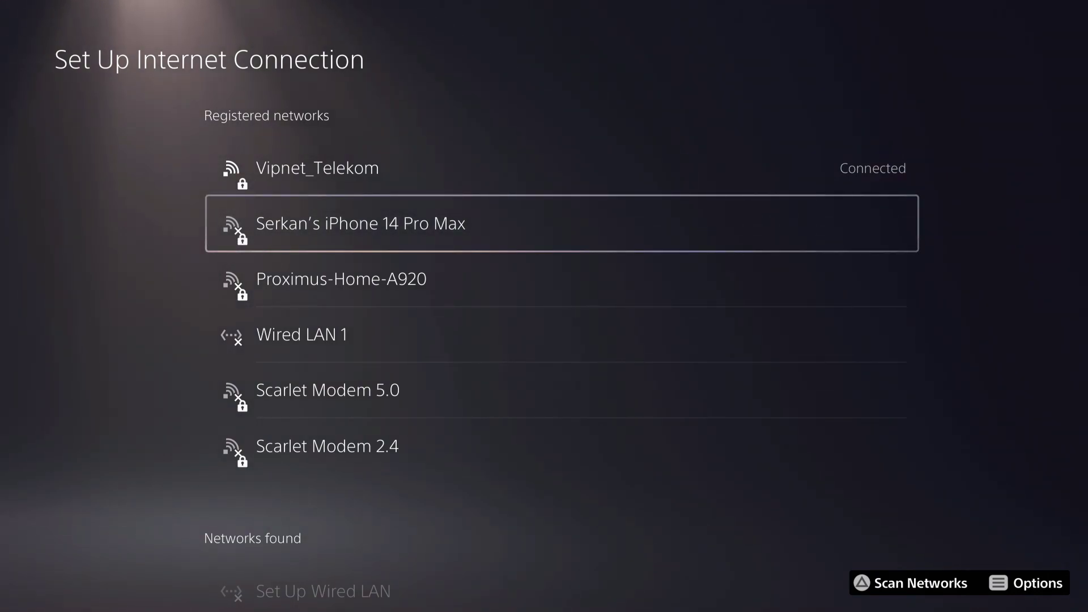
key("Return")
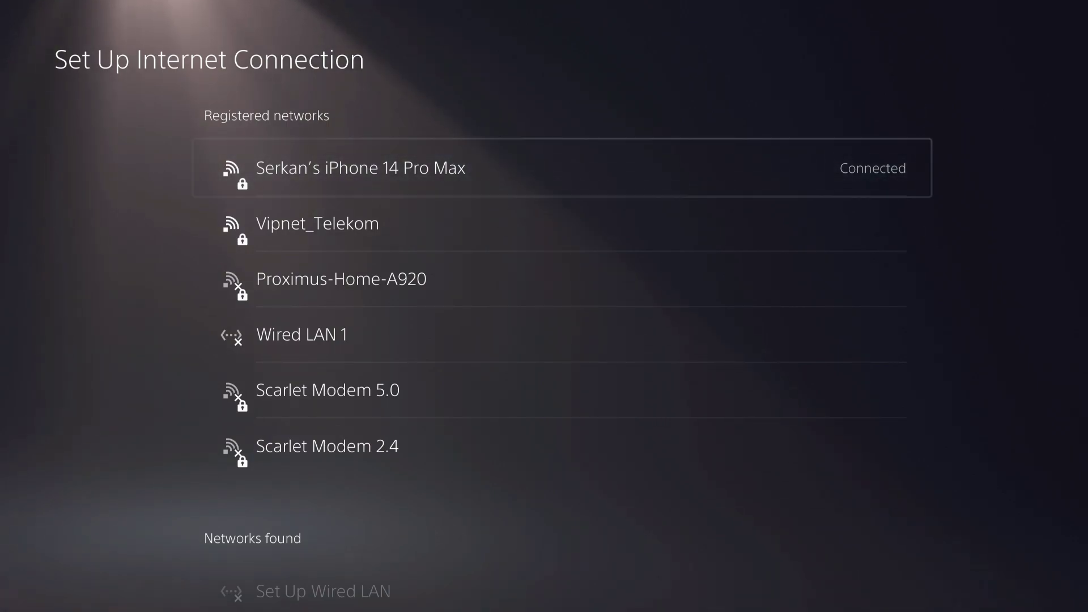
key("Escape")
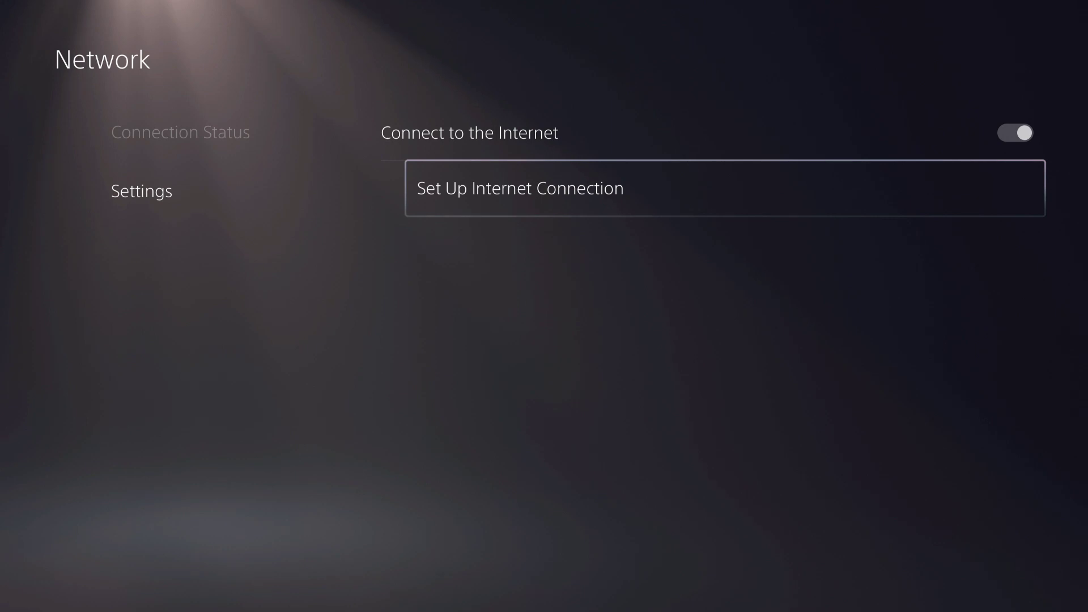
key("Left")
key("Escape")
key("Escape")
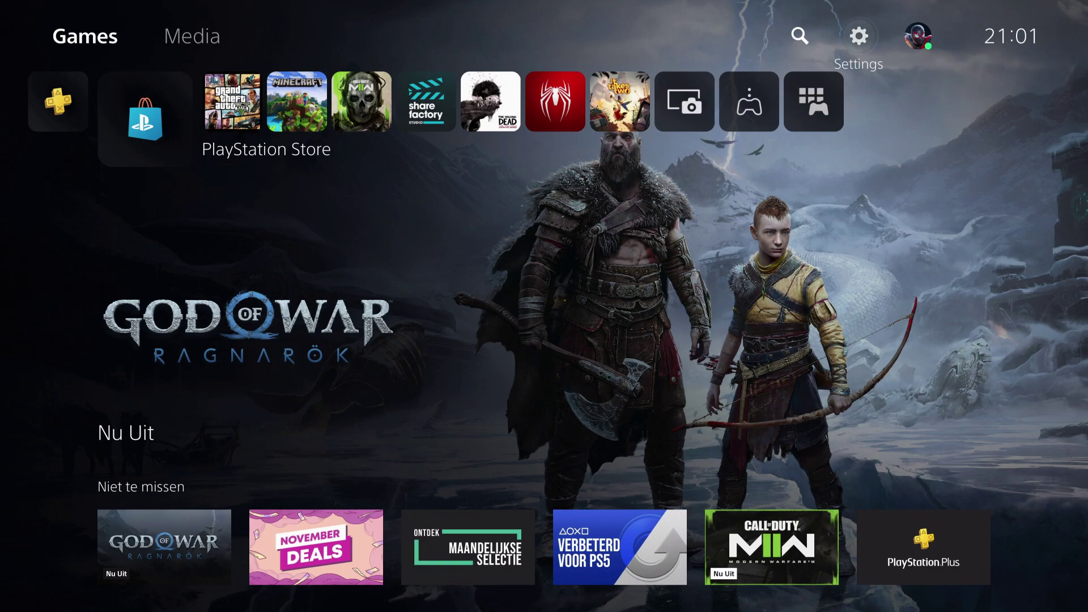
- Check the network connection status and the registered networks list again, and return to the home screen
key("Return")
key("Return")
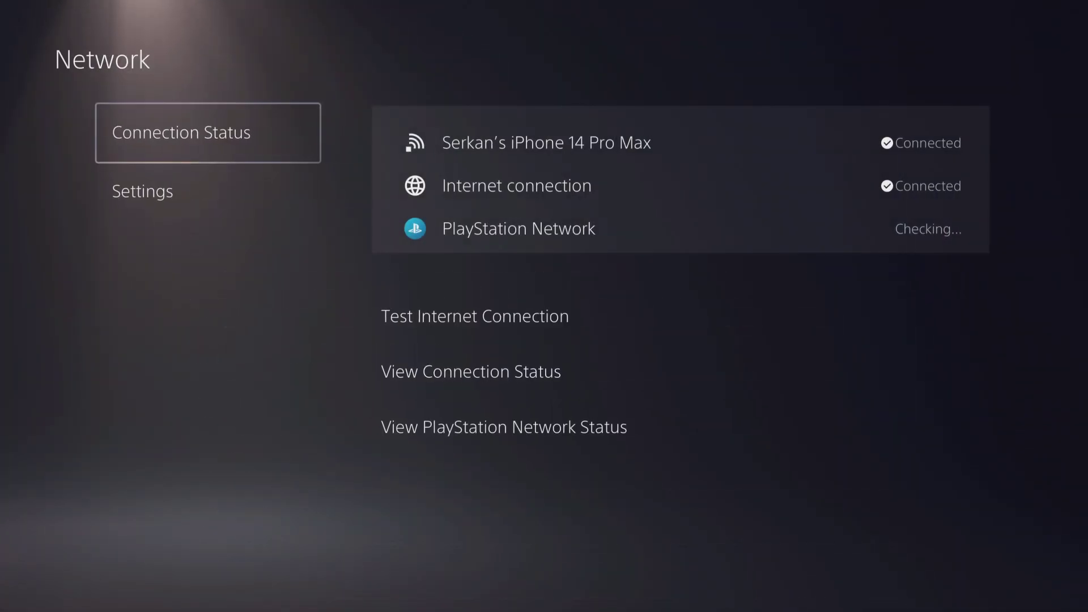
key("Down")
key("Right")
key("Down")
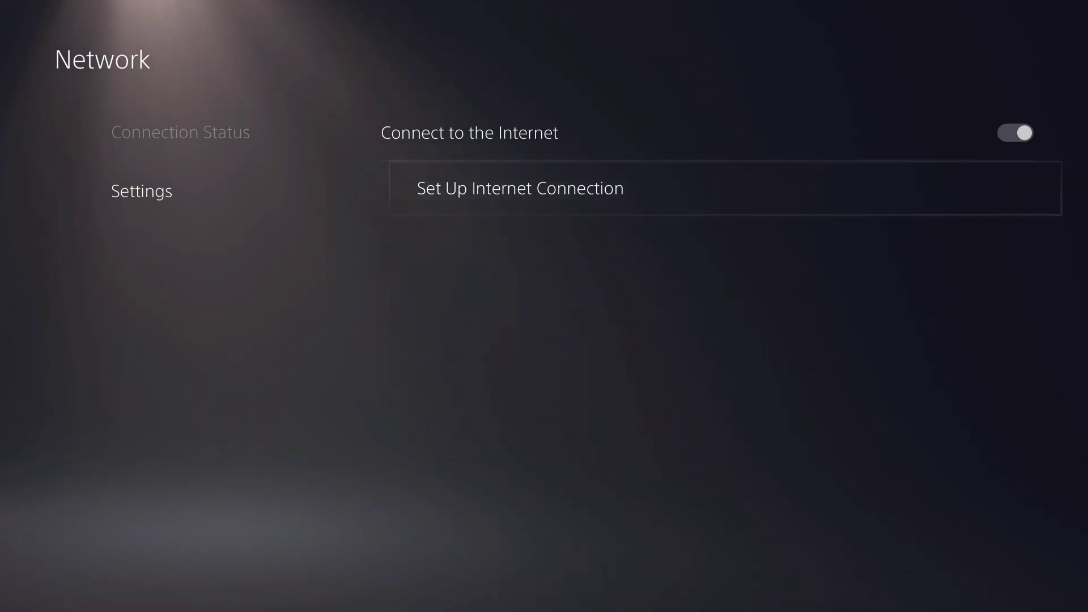
key("Return")
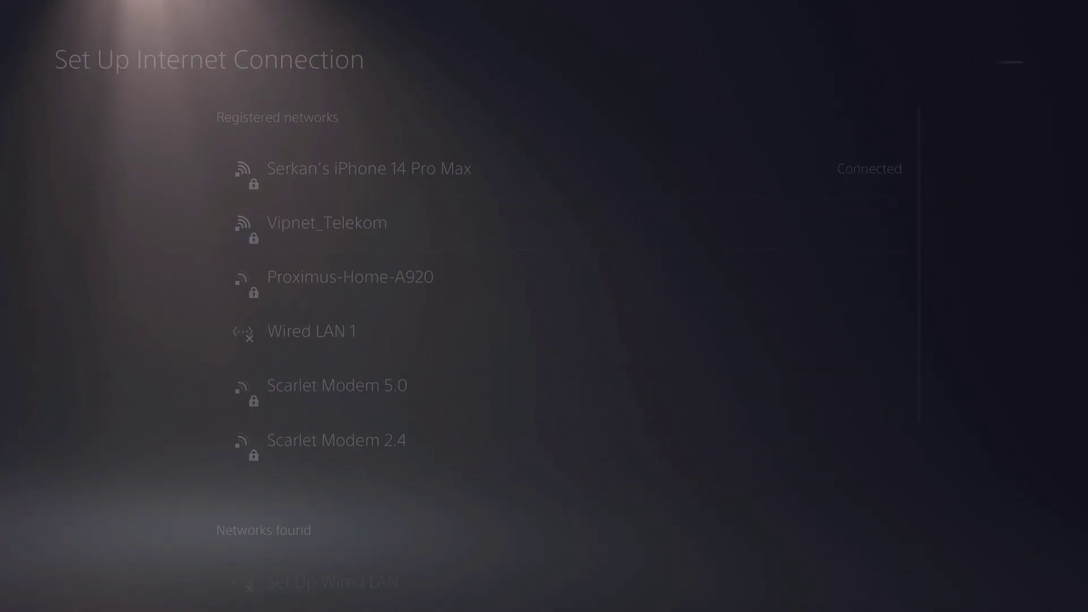
key("Escape")
key("Escape")
key("Escape")
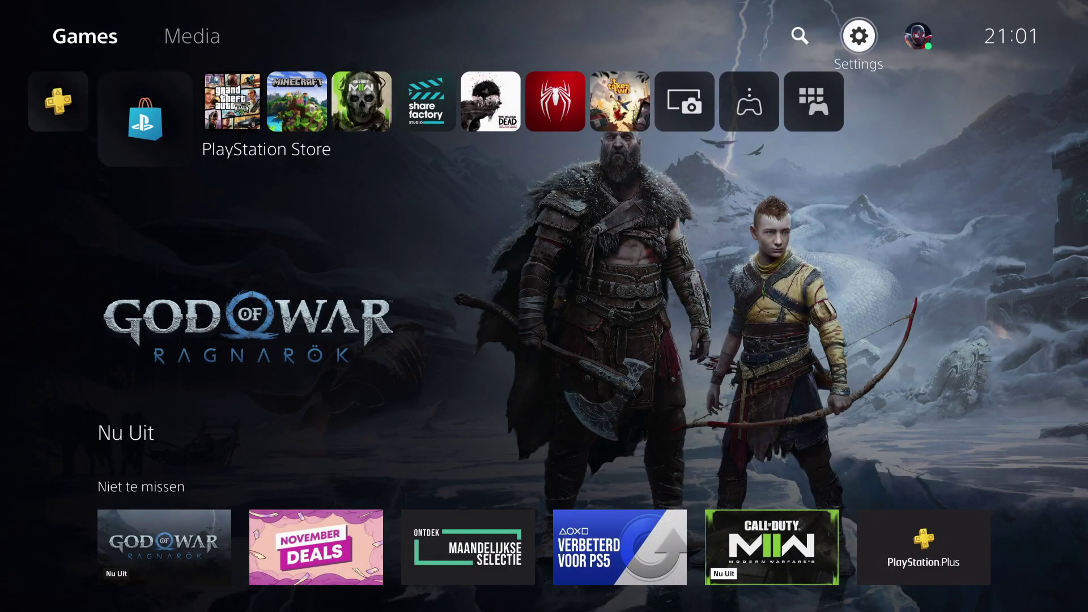
- Examine the Uploads and Downloads/Copies lists from the control center, and close them
key("super")
key("Down")
key("Return")
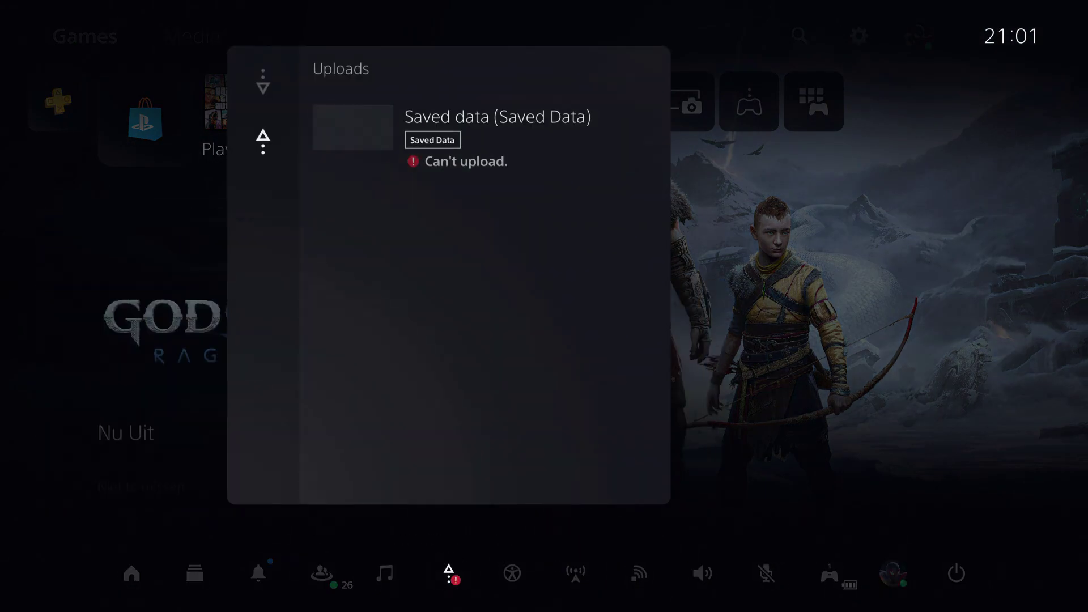
key("Left")
key("Up")
key("Down")
key("Up")
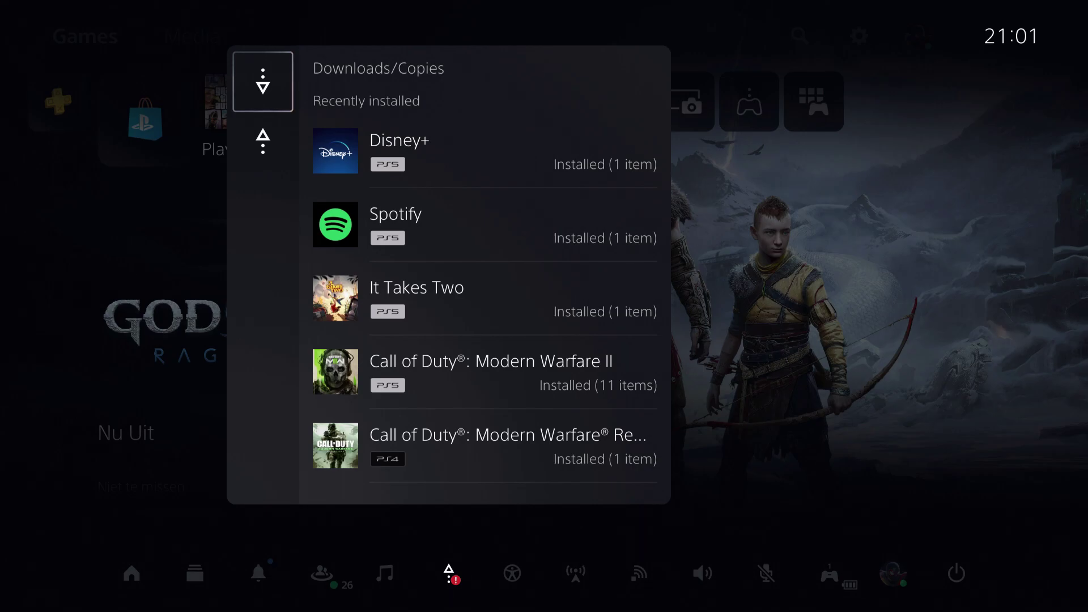
key("Escape")
key("Escape")
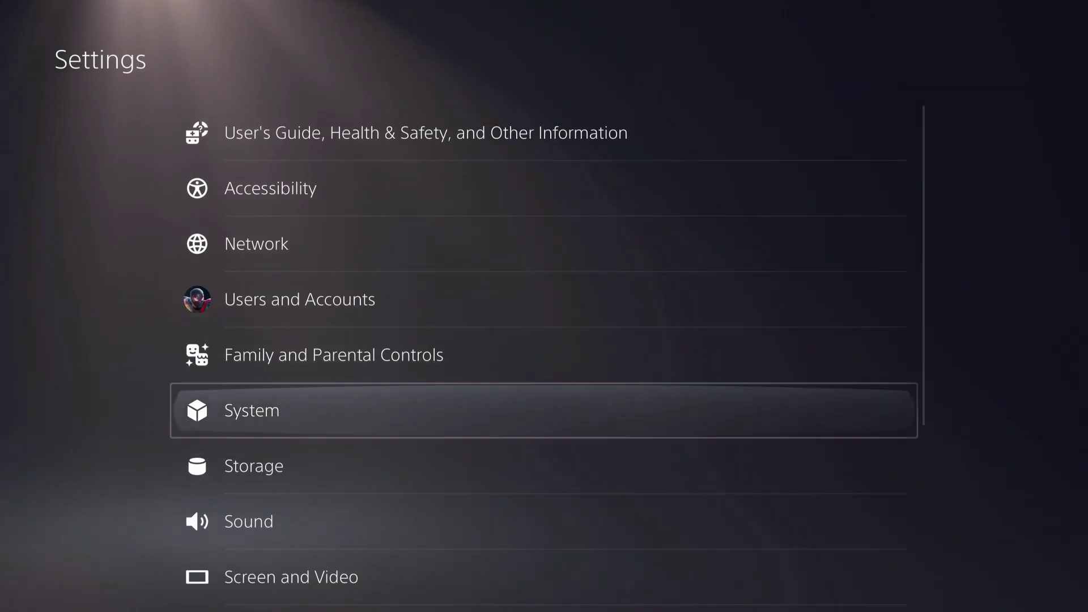
- Open System Software Update and Settings within the System settings
key("Return")
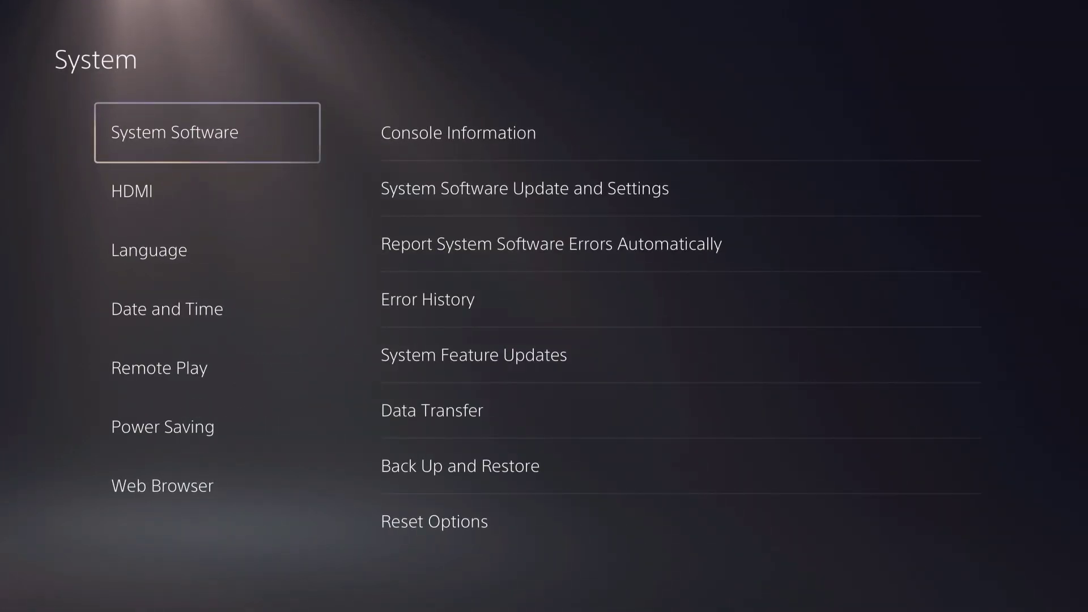
key("Right")
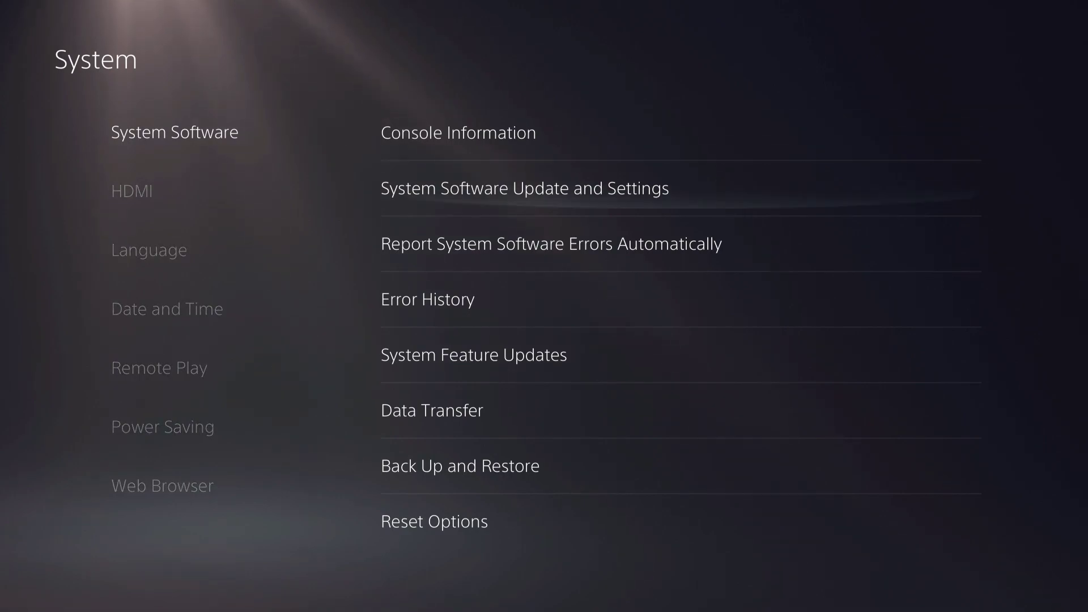
key("Down")
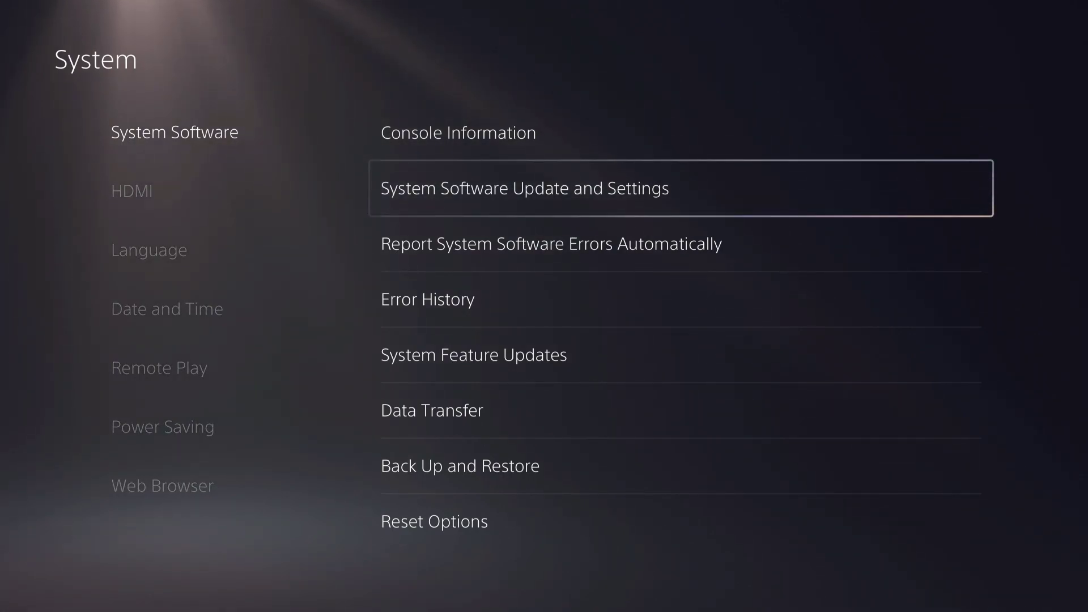
key("Return")
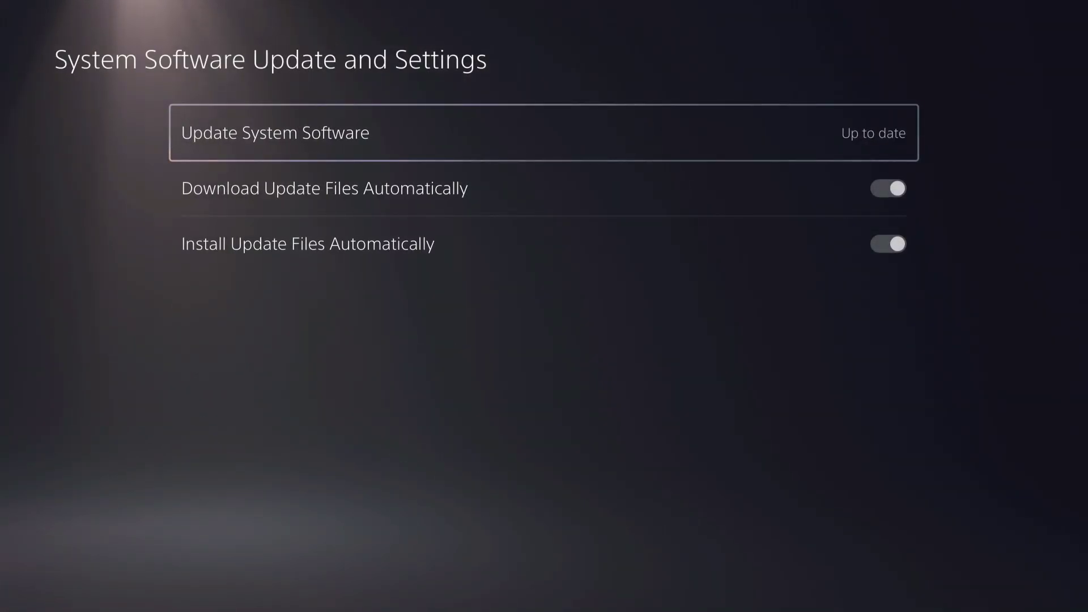
- Examine the automatic download and install options for system software update files, and go back to the System settings
key("Down")
key("Down")
key("Up")
key("Down")
key("Up")
key("Down")
key("Up")
key("Down")
key("Up")
key("Down")
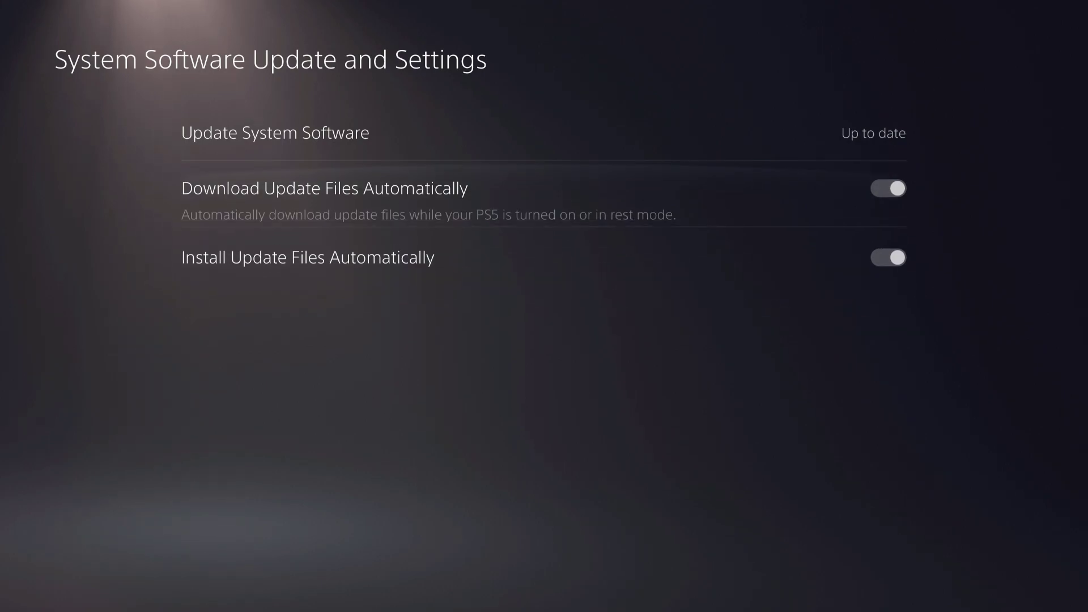
key("Up")
key("Down")
key("Up")
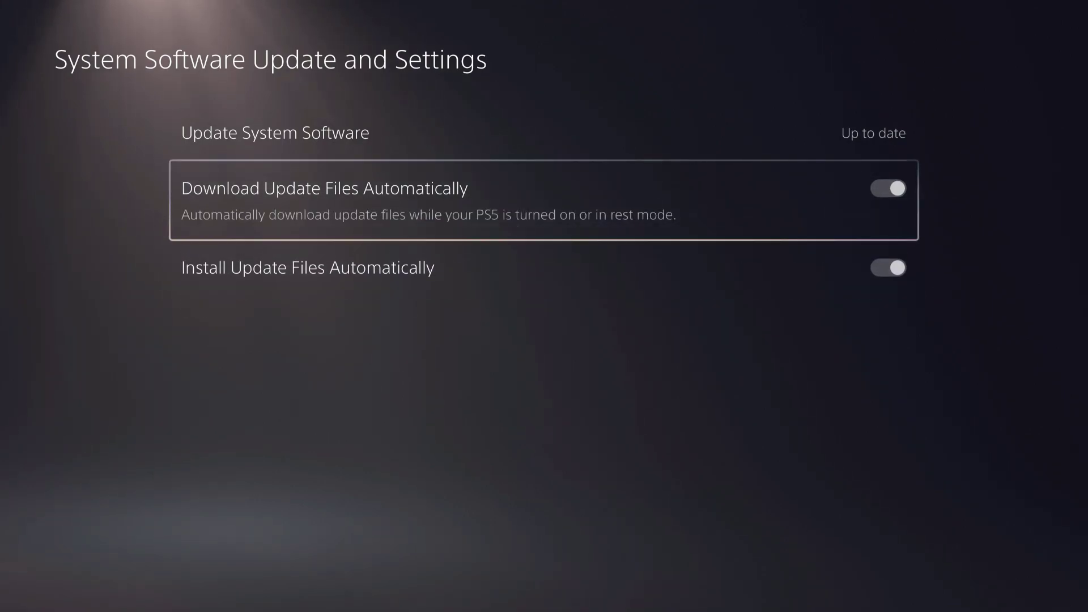
key("Escape")
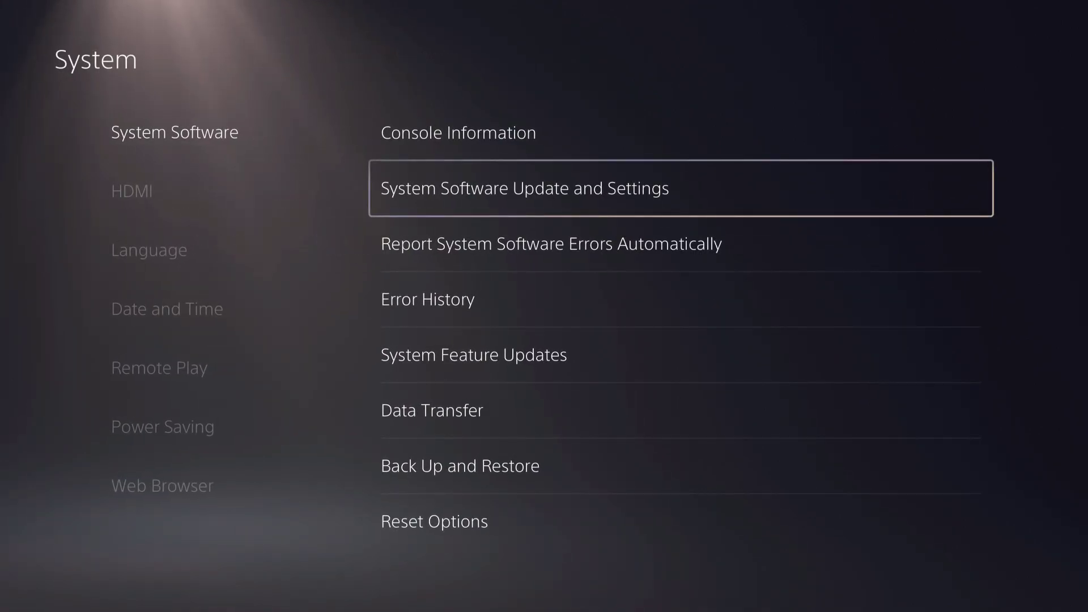
- Look through the System categories down to Power Saving and go back to Remote Play
key("Left")
key("Down")
key("Down")
key("Down")
key("Down")
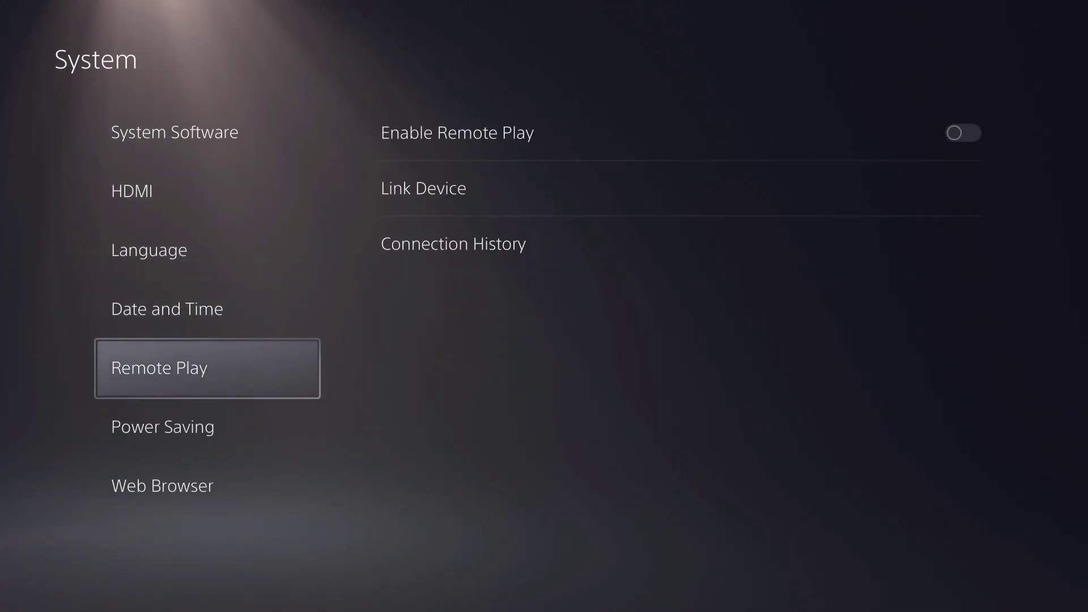
key("Down")
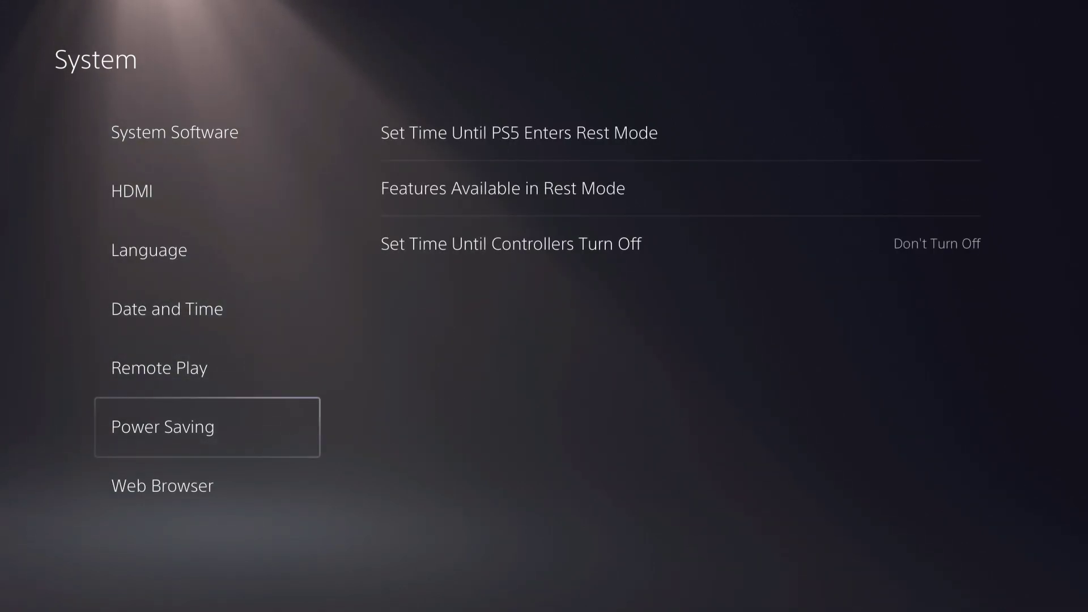
key("Up")
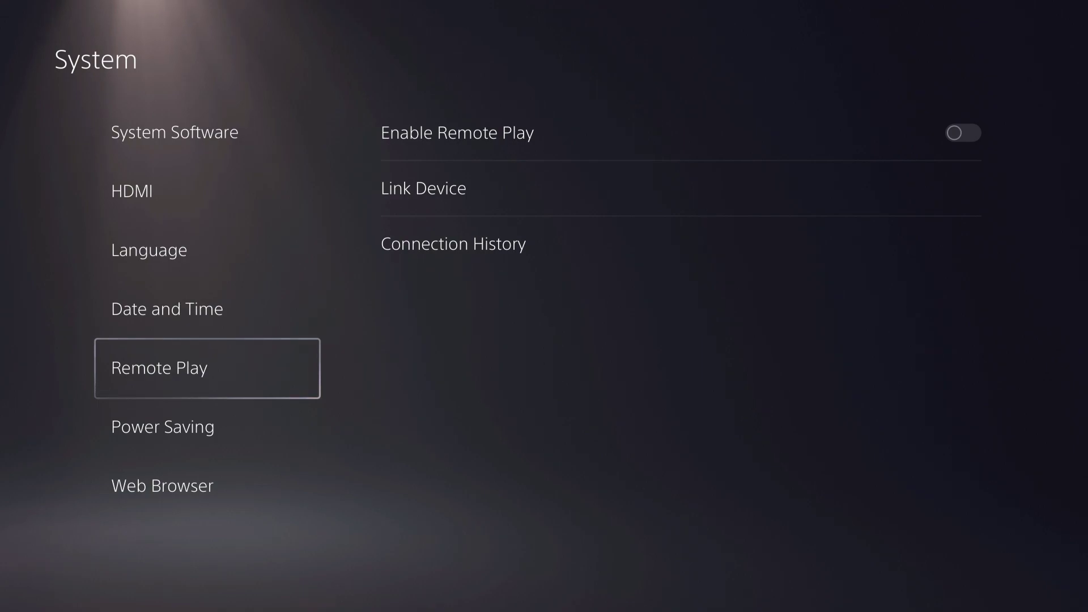
- Open Features Available in Rest Mode within the Power Saving settings and examine the Stay Connected to the Internet option
key("Right")
key("Down")
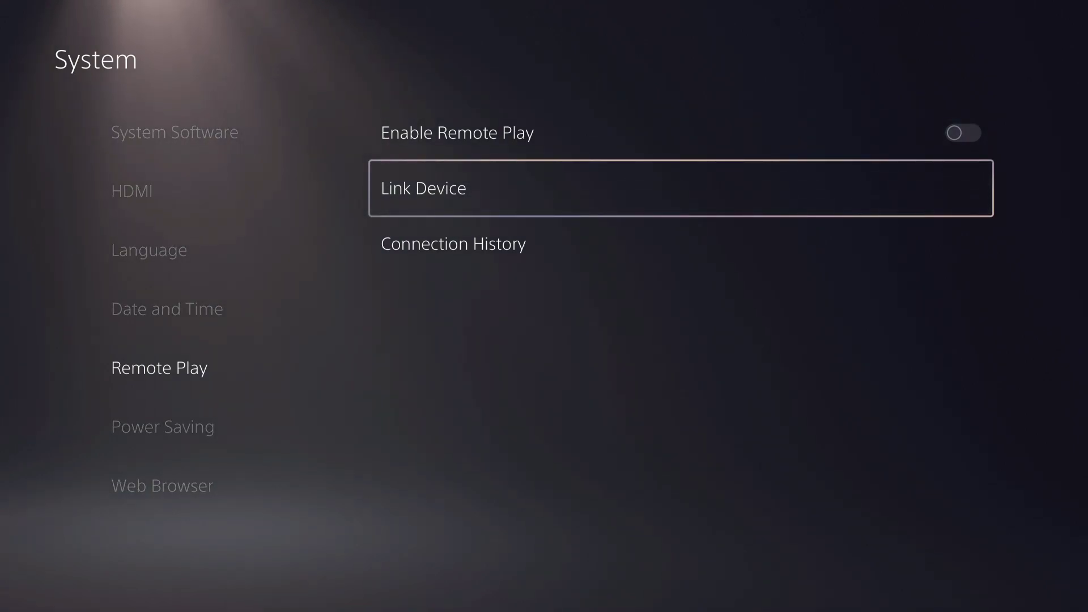
key("Left")
key("Down")
key("Right")
key("Down")
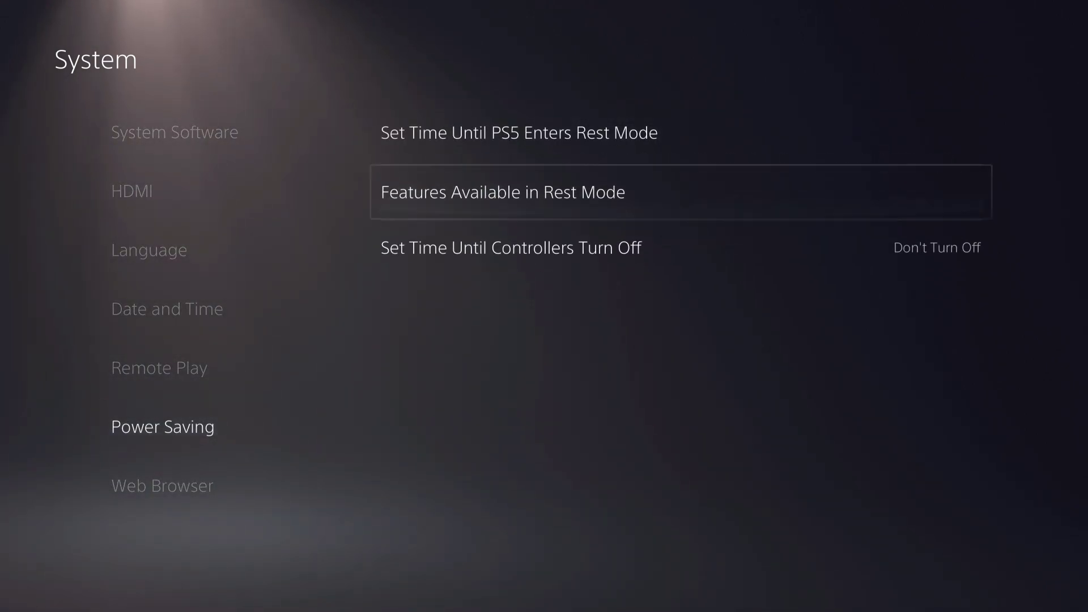
key("Return")
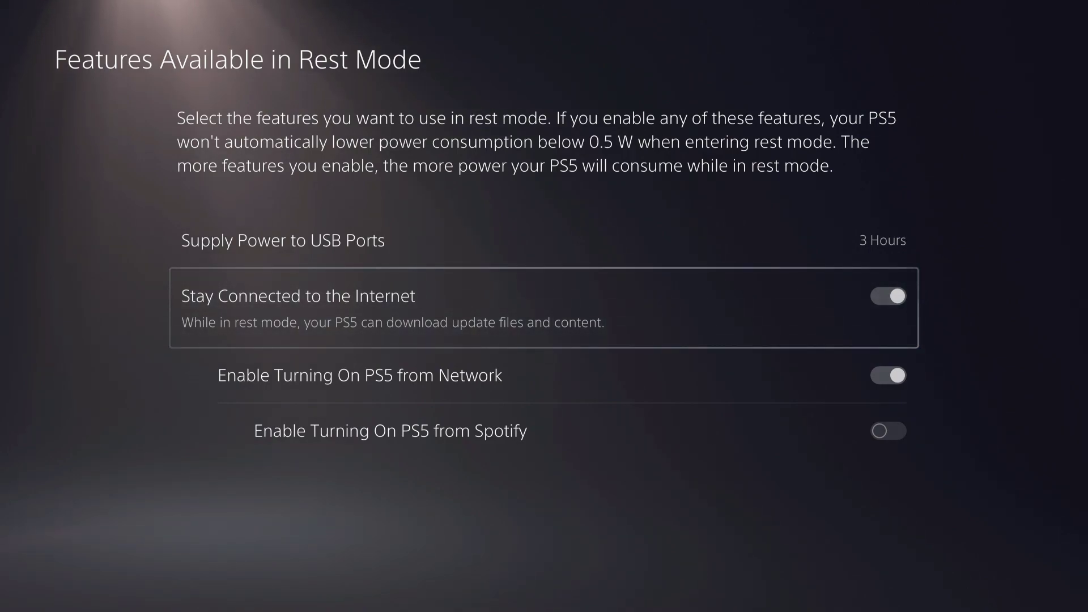
- Leave the rest mode features and system settings and go back to the home screen
key("Escape")
key("Escape")
key("Escape")
key("Escape")
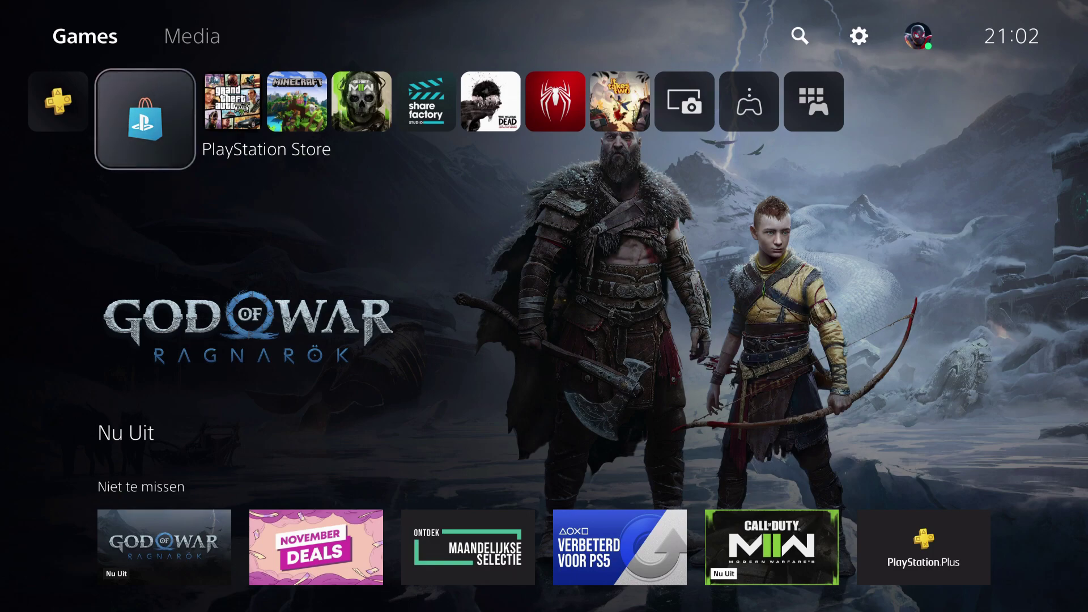
key("Right")
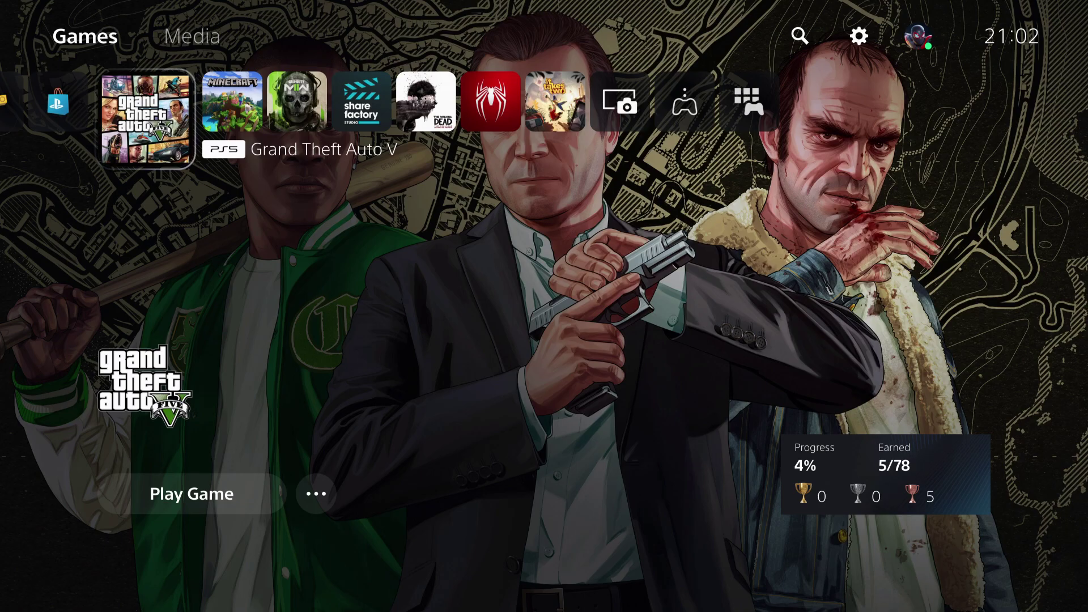
key("Right")
key("Right")
key("Right")
key("Right")
key("Right")
key("Right")
- Open the console's Settings from the home screen
key("Up")
key("Right")
key("Right")
key("Right")
key("Right")
key("Left")
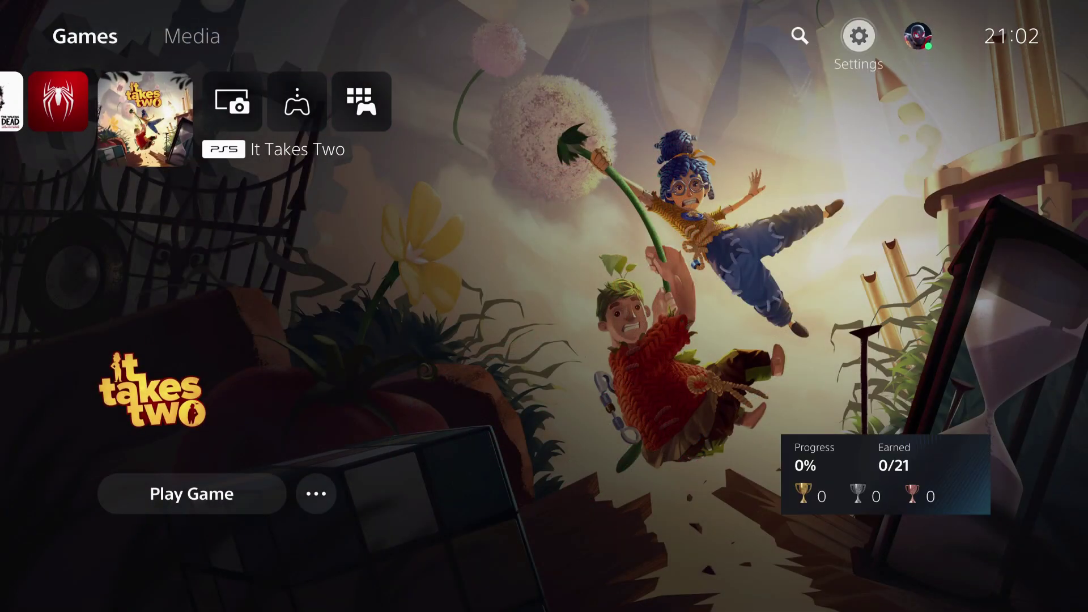
key("Return")
- Open the Network category of the settings
key("Down")
key("Down")
key("Down")
key("Down")
key("Down")
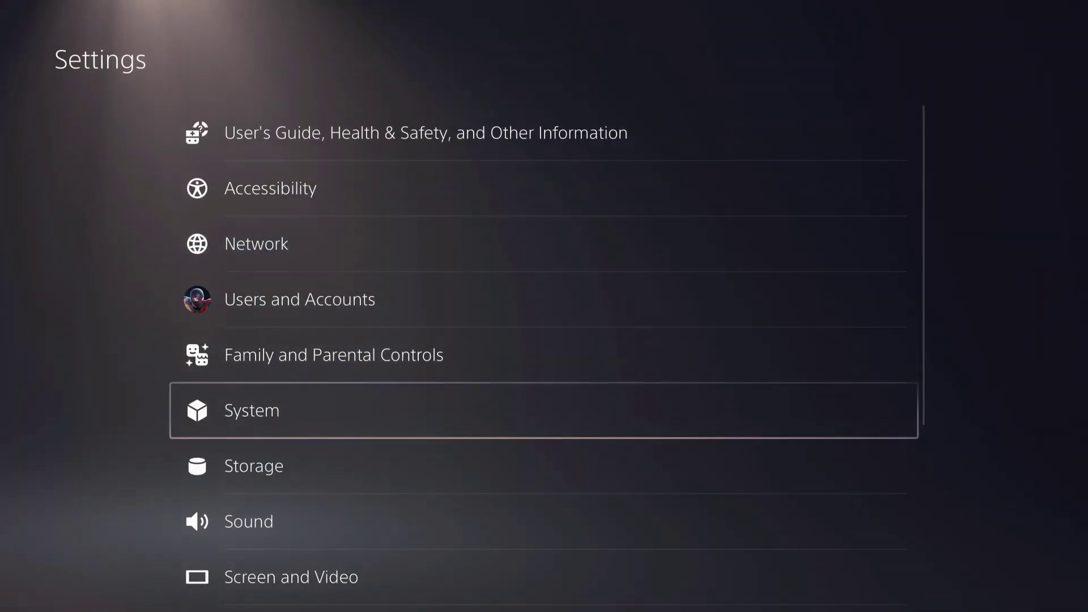
key("Up")
key("Up")
key("Up")
key("Up")
key("Up")
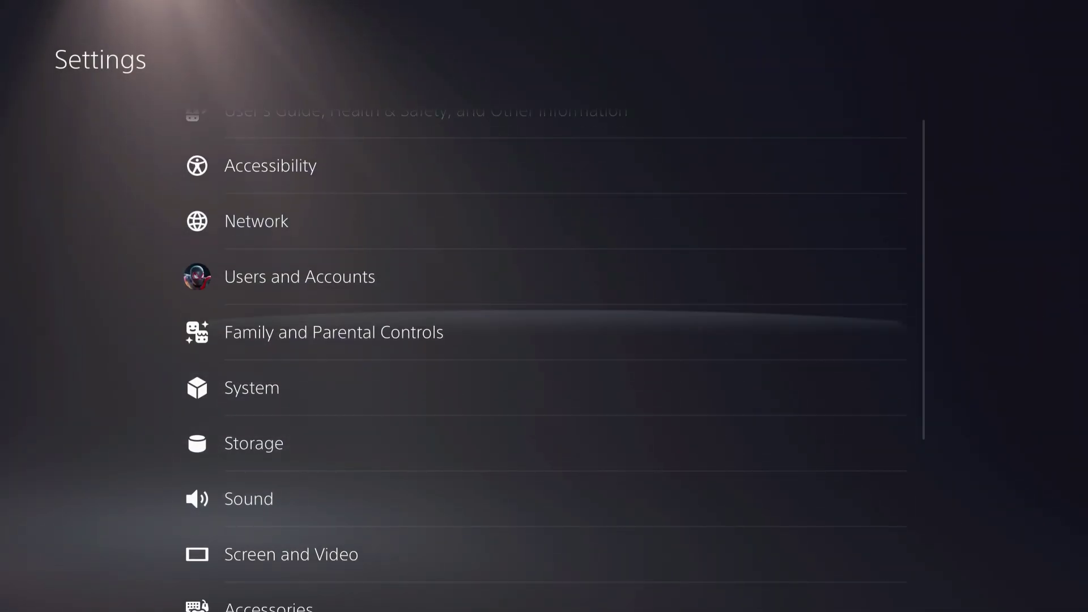
key("Return")
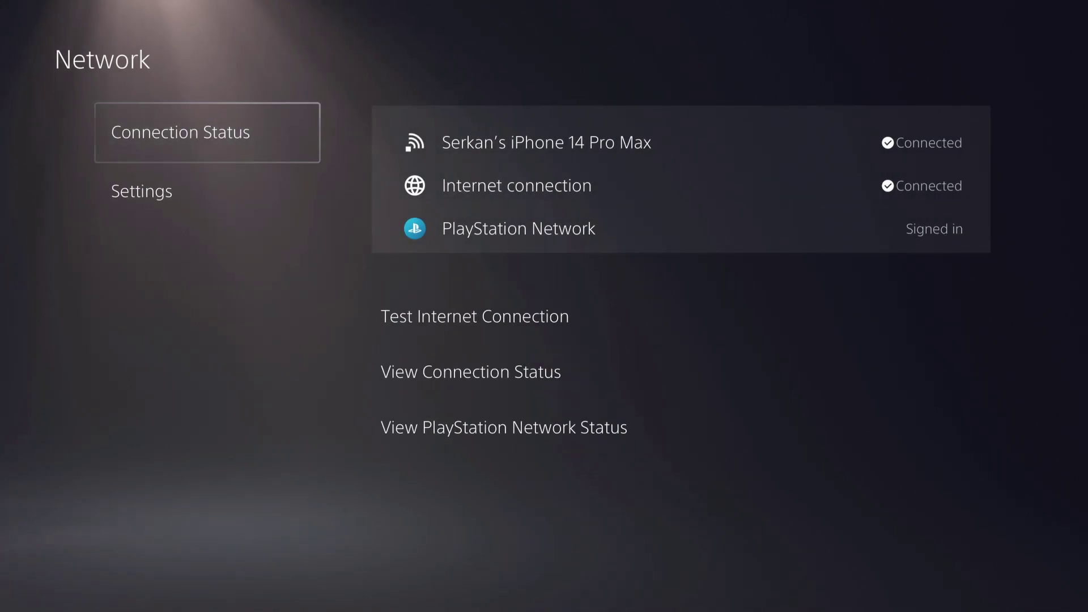
- Open Set Up Internet Connection within the network settings
key("Down")
key("Right")
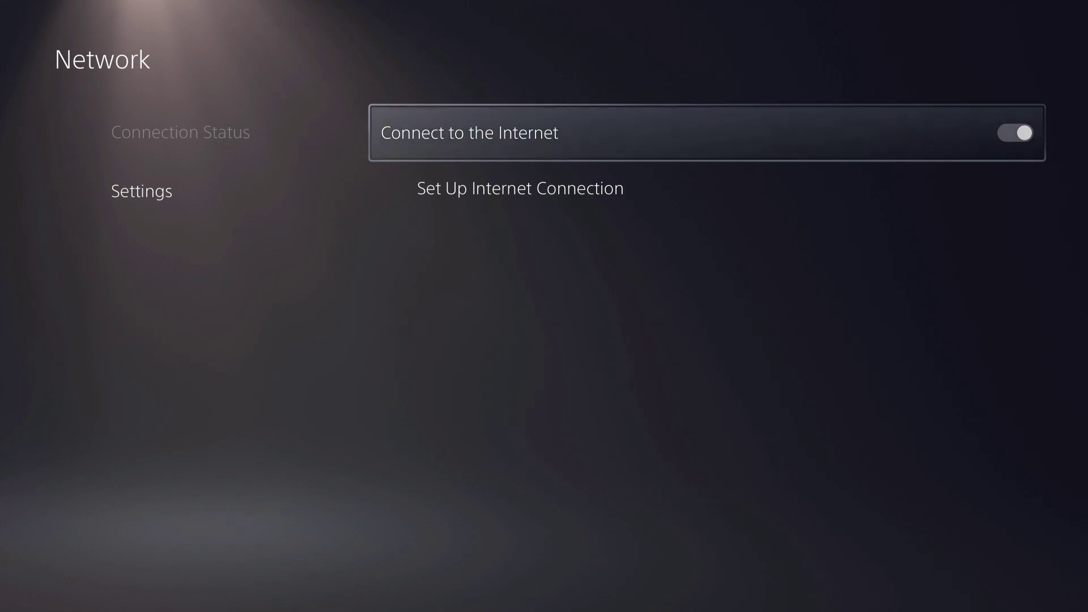
key("Down")
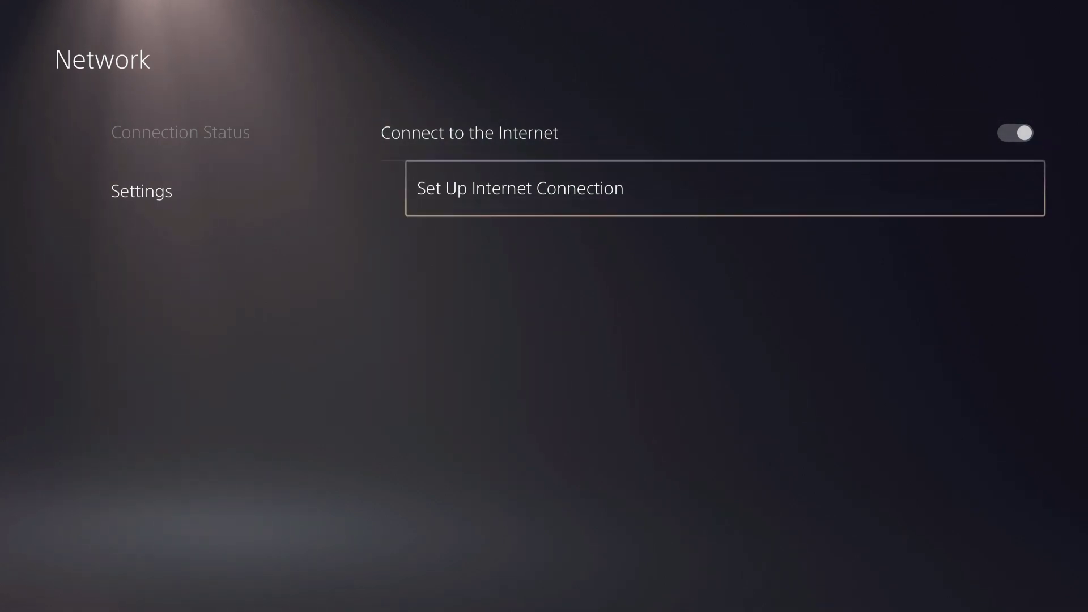
key("Return")
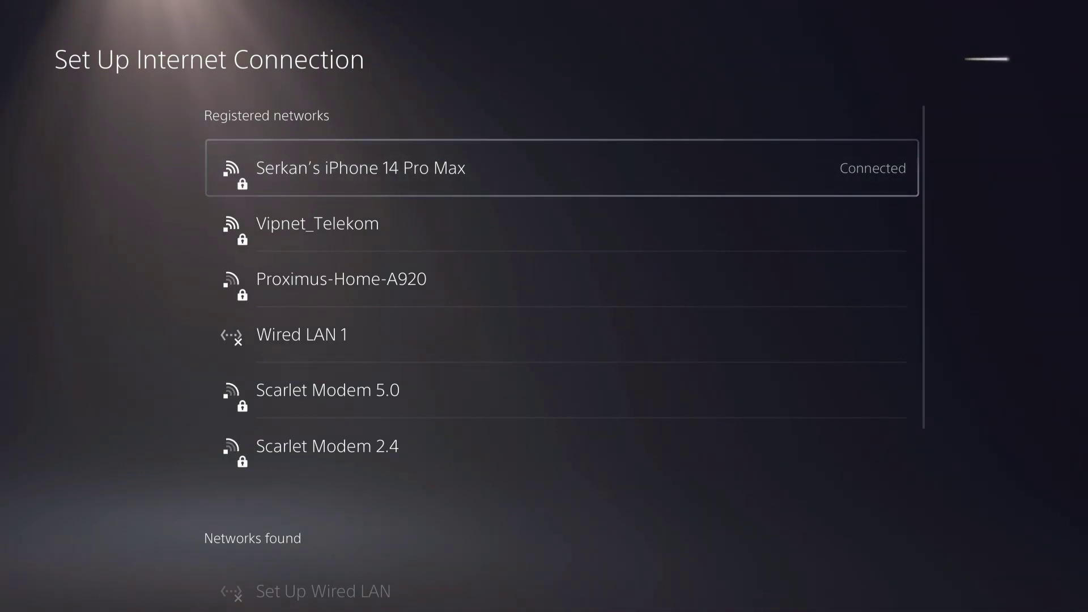
- Look through the registered networks and the other connection options down to Set Up Manually
key("Down")
key("Down")
key("Down")
key("Down")
key("Down")
key("Down")
key("Down")
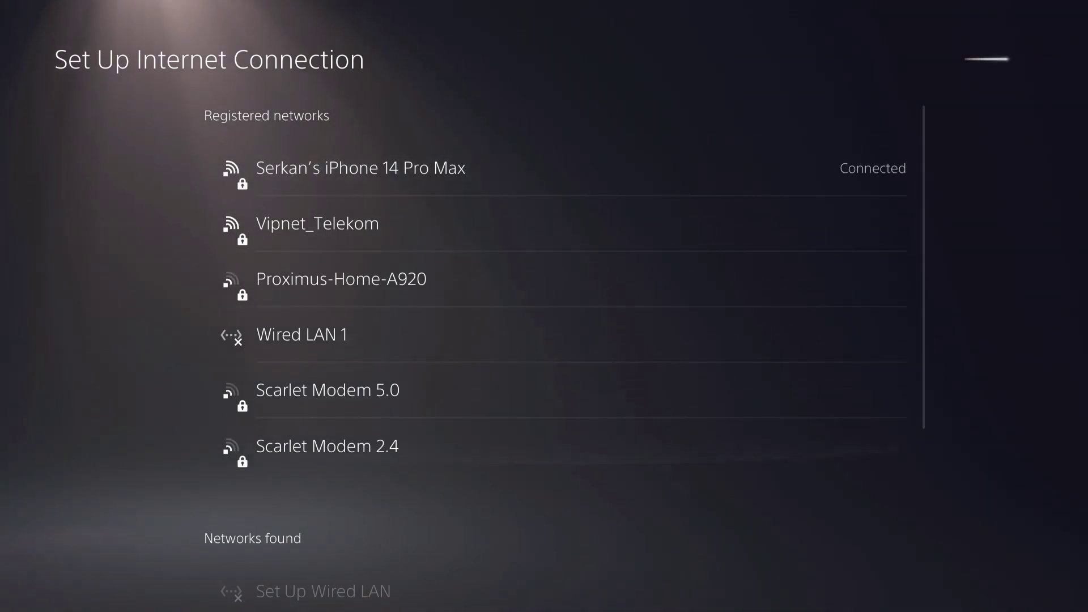
key("Up")
key("Down")
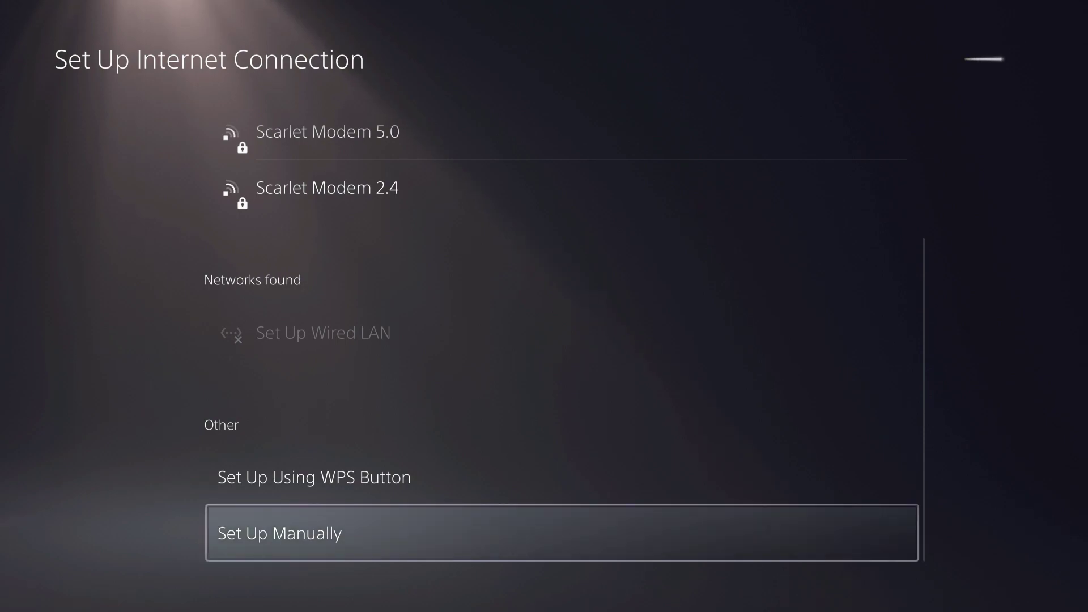